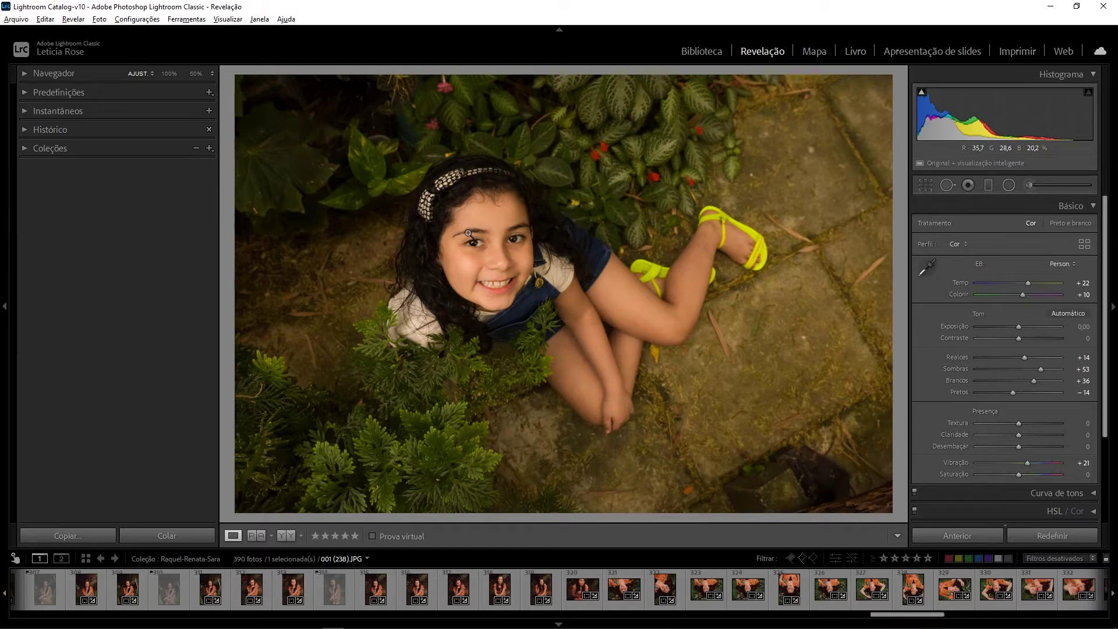
- Zoom to 100% on the girl's face and pan to frame her whole face and smile
drag(465, 238, 751, 358)
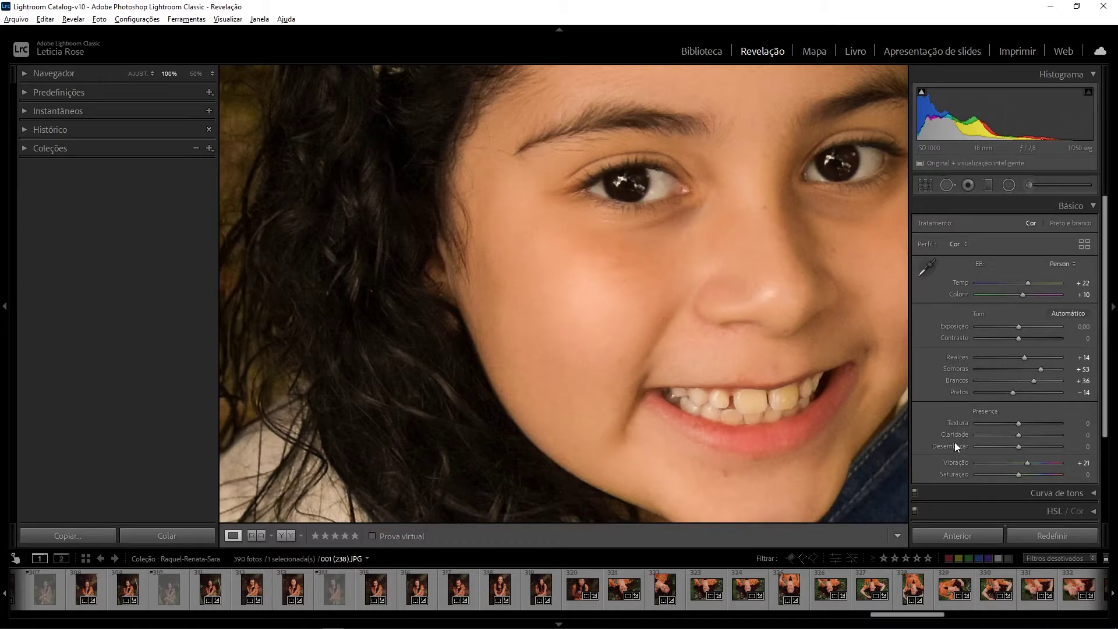
drag(770, 342, 801, 339)
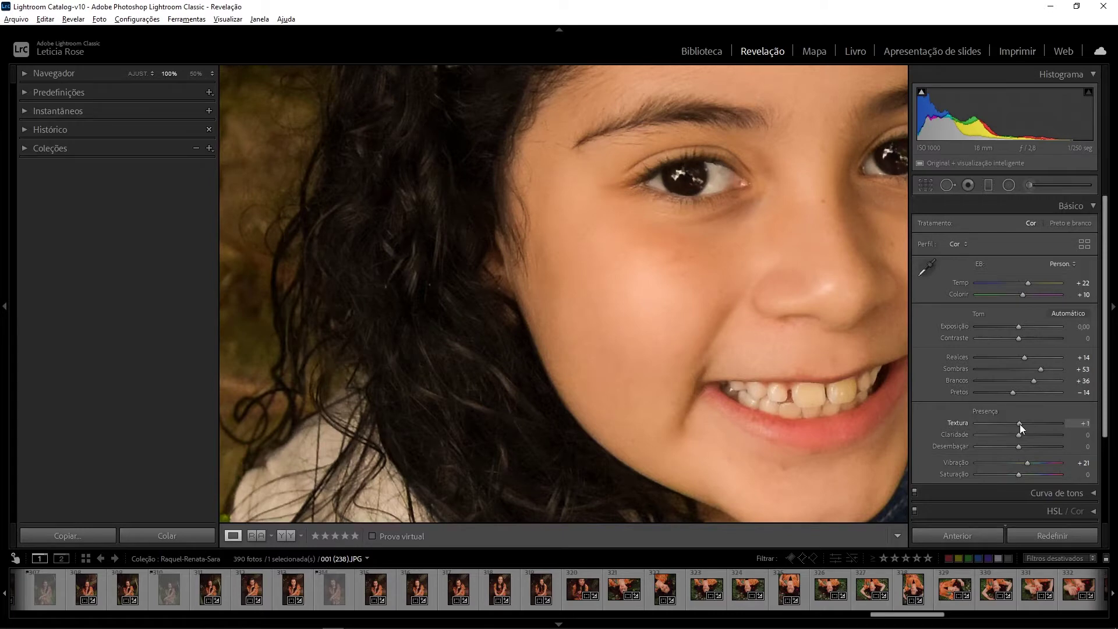
- Raise Textura to about +36 for skin and hair detail, then begin trying Claridade
mouse_move(1020, 424)
mouse_down()
mouse_move(1044, 431)
mouse_move(1026, 425)
mouse_up()
mouse_move(1026, 426)
mouse_down()
mouse_move(1043, 427)
mouse_move(1025, 425)
mouse_up()
mouse_move(1024, 423)
mouse_down()
mouse_move(1044, 423)
mouse_move(1031, 426)
mouse_up()
mouse_move(1032, 427)
mouse_down()
mouse_move(1019, 428)
mouse_move(1033, 423)
mouse_up()
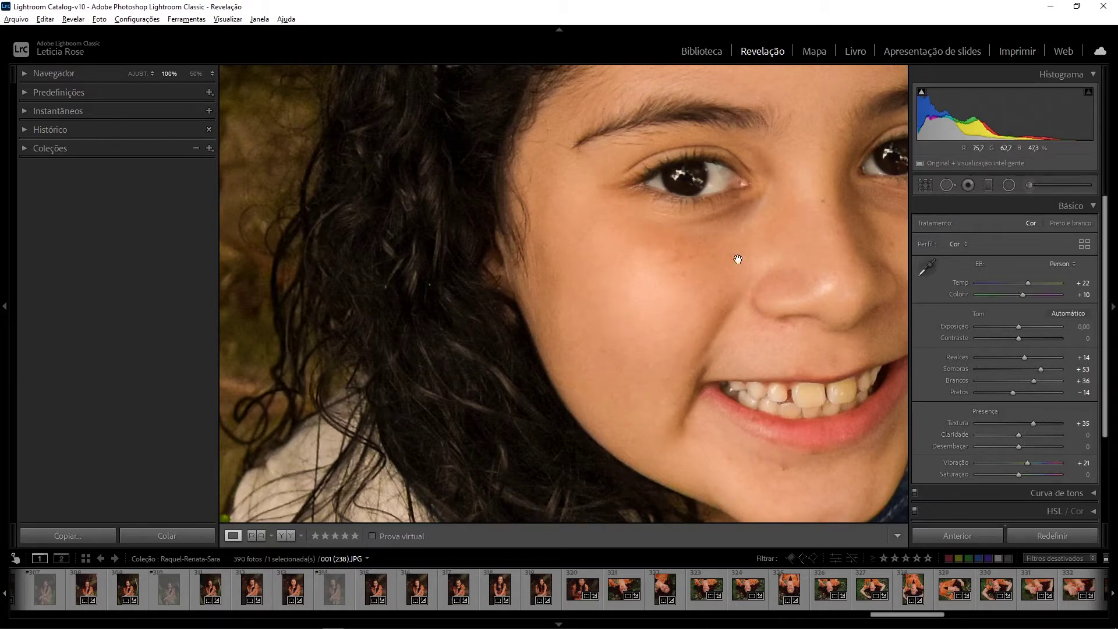
mouse_move(1020, 434)
mouse_down()
mouse_move(1036, 437)
mouse_move(1022, 434)
mouse_up()
- Drop Claridade to −10 to soften the skin and readjust Textura to +36
drag(1021, 435, 1005, 435)
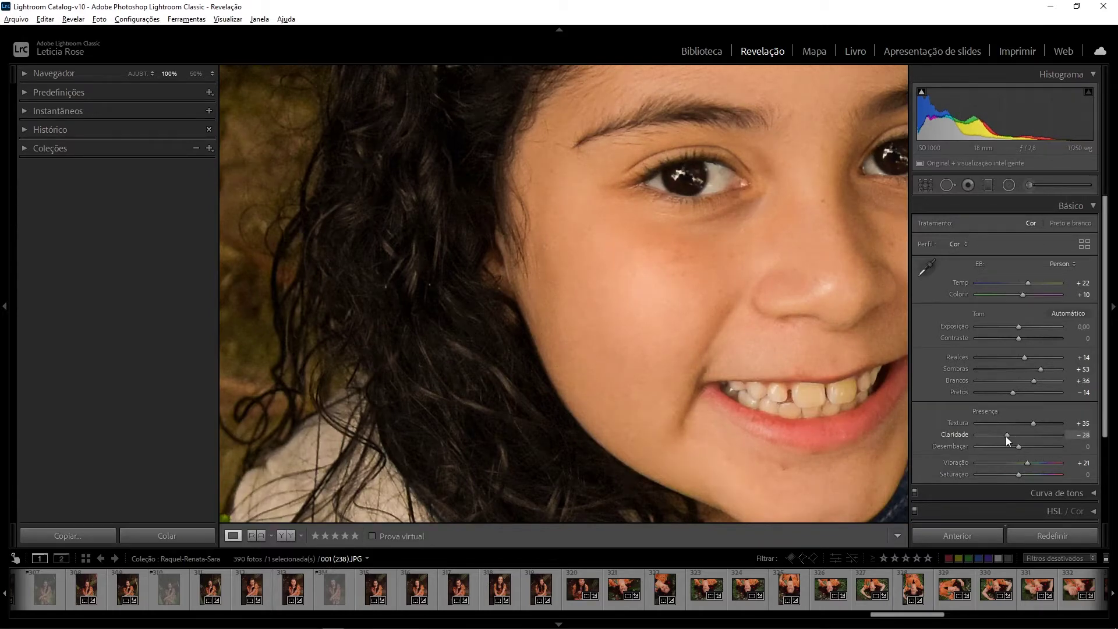
drag(574, 320, 597, 303)
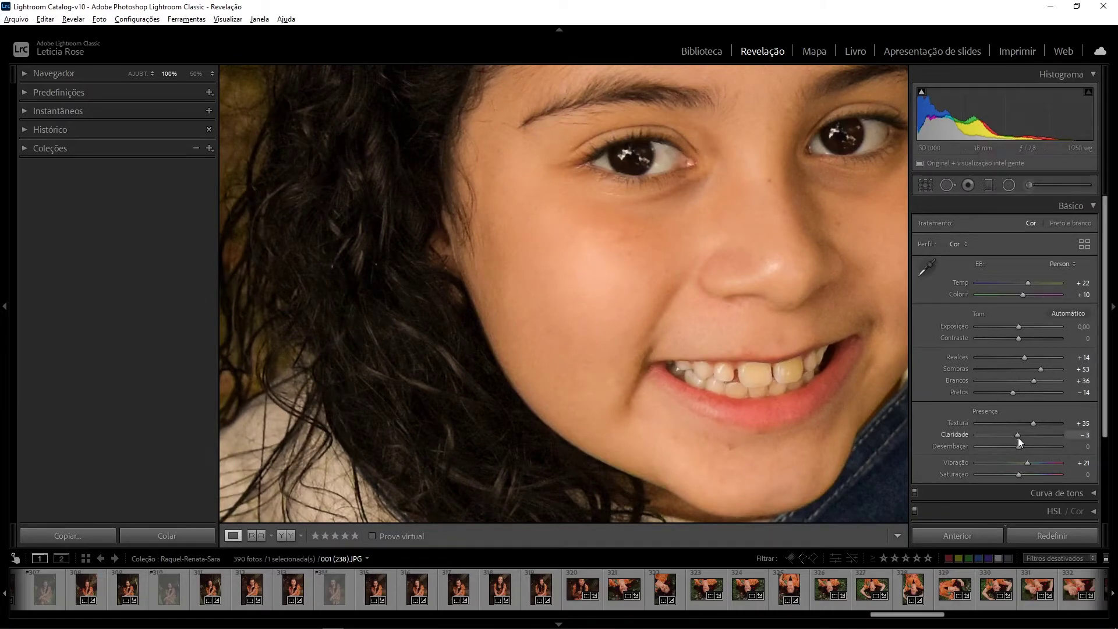
mouse_move(1013, 436)
mouse_down()
mouse_move(976, 432)
mouse_move(1019, 447)
mouse_move(1015, 438)
mouse_up()
mouse_move(1033, 424)
mouse_down()
mouse_move(1023, 425)
mouse_move(1034, 434)
mouse_up()
click(606, 287)
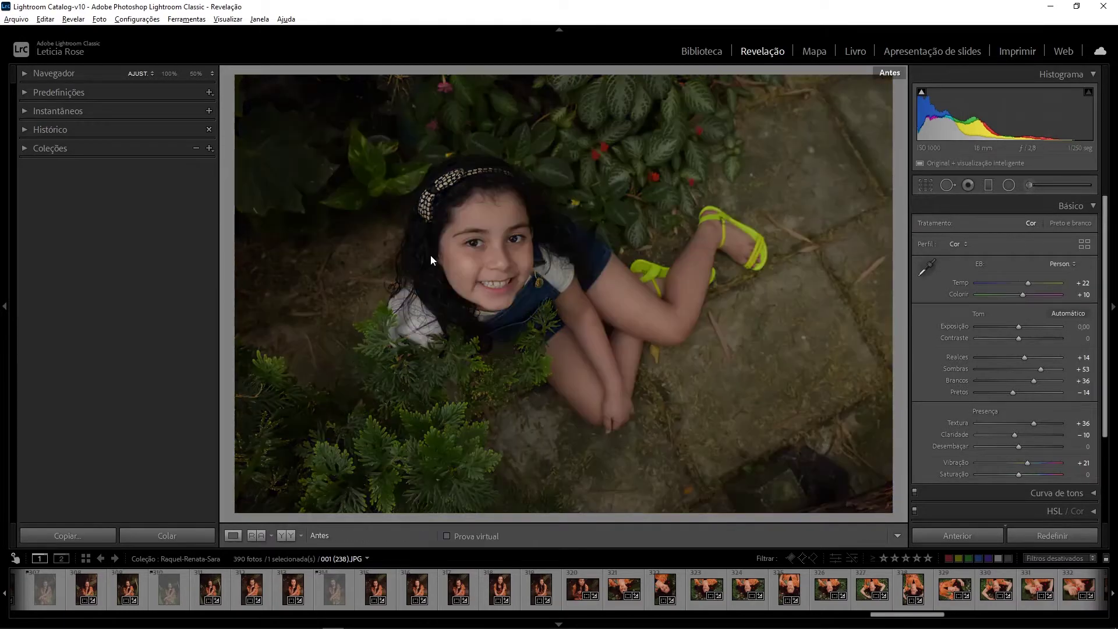
click(430, 255)
drag(479, 269, 452, 312)
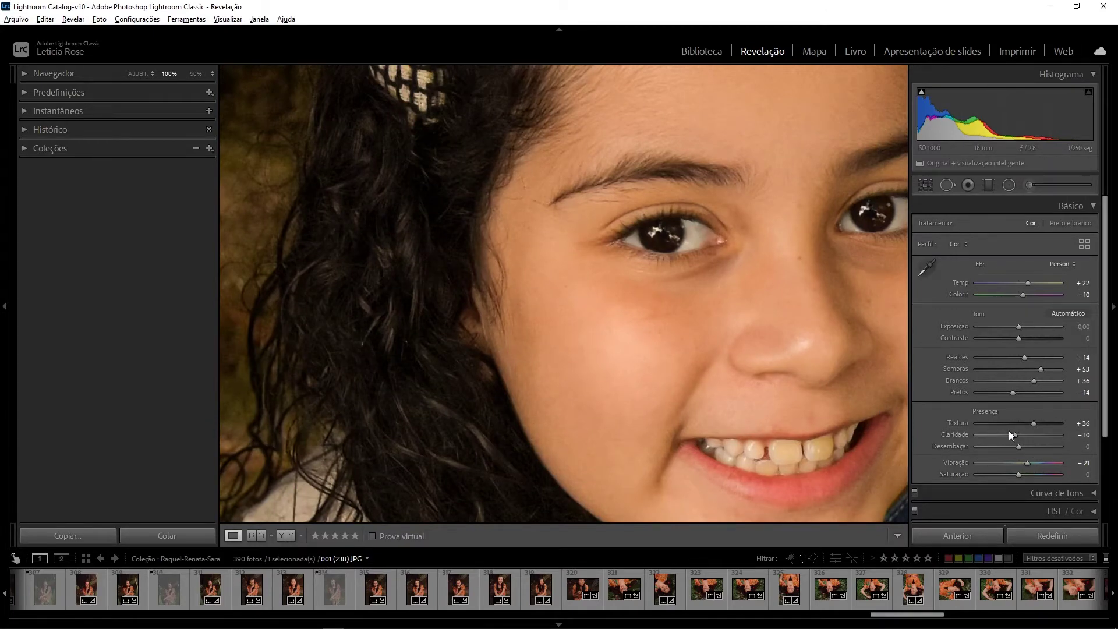
key(backslash)
mouse_move(709, 442)
mouse_down()
mouse_move(725, 382)
mouse_move(667, 406)
mouse_up()
key(backslash)
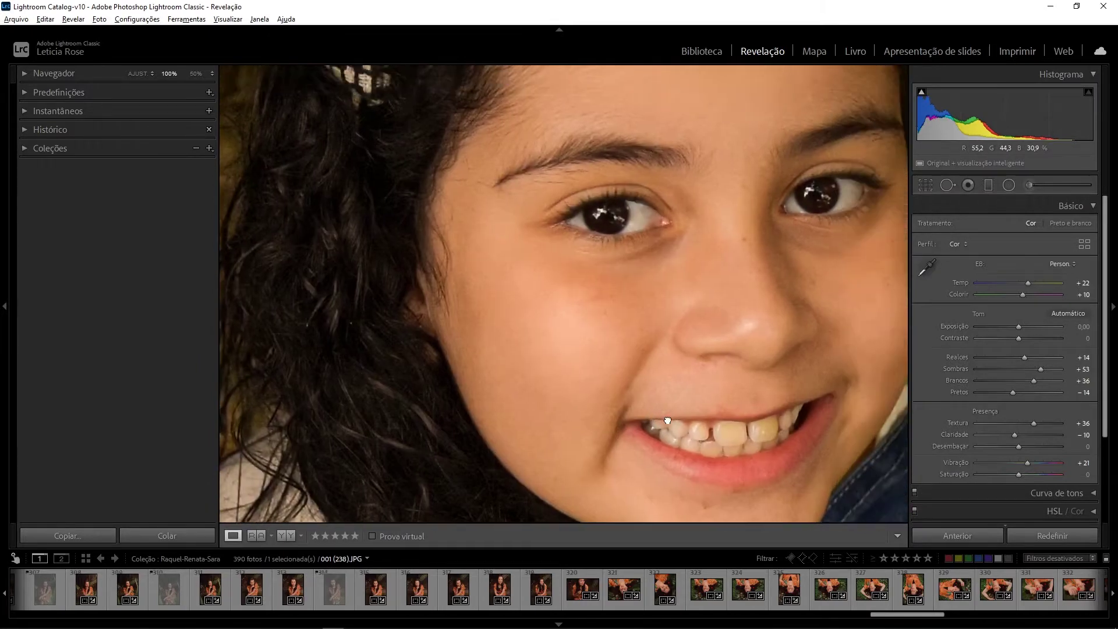
key(backslash)
key(backslash)
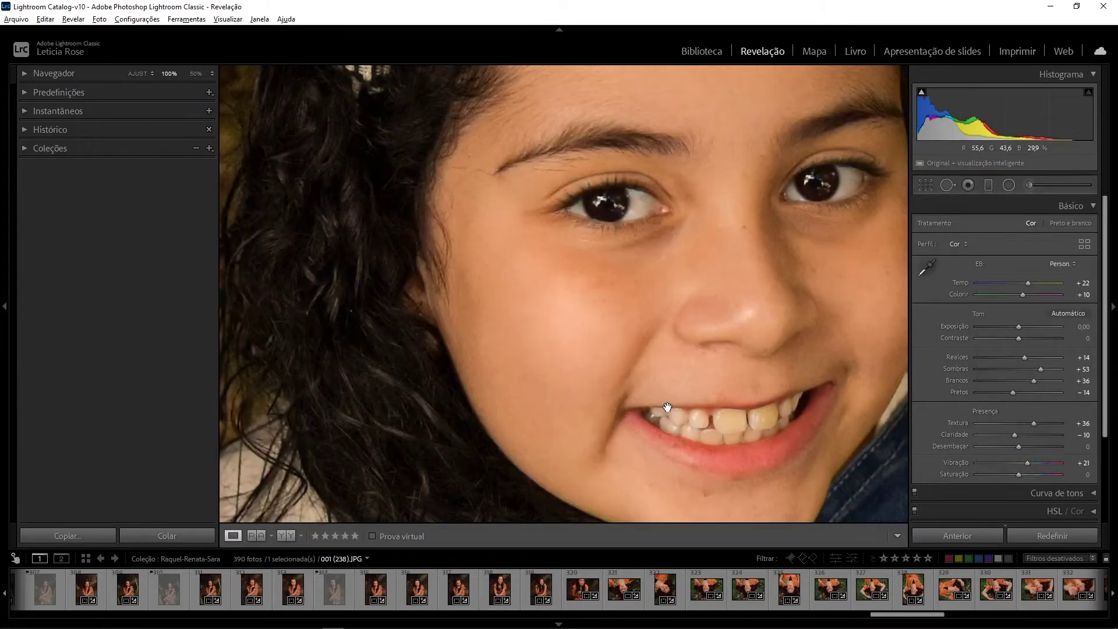
key(backslash)
key(backslash)
- Try darkening Exposição, reset it to zero, and start lowering Sombras
drag(727, 366, 747, 341)
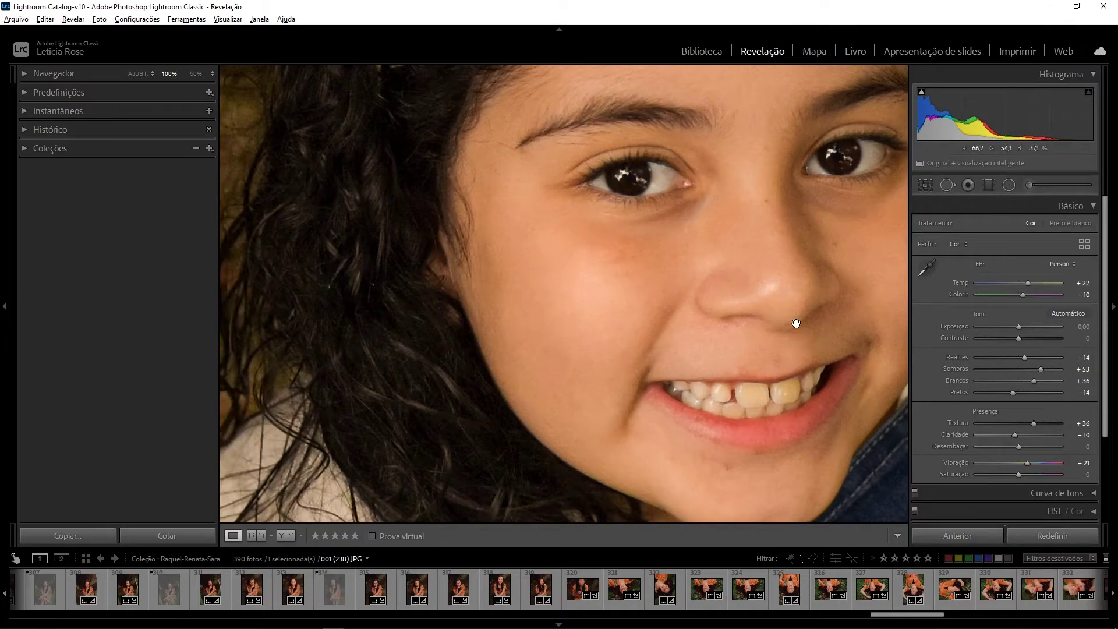
drag(1019, 327, 1016, 330)
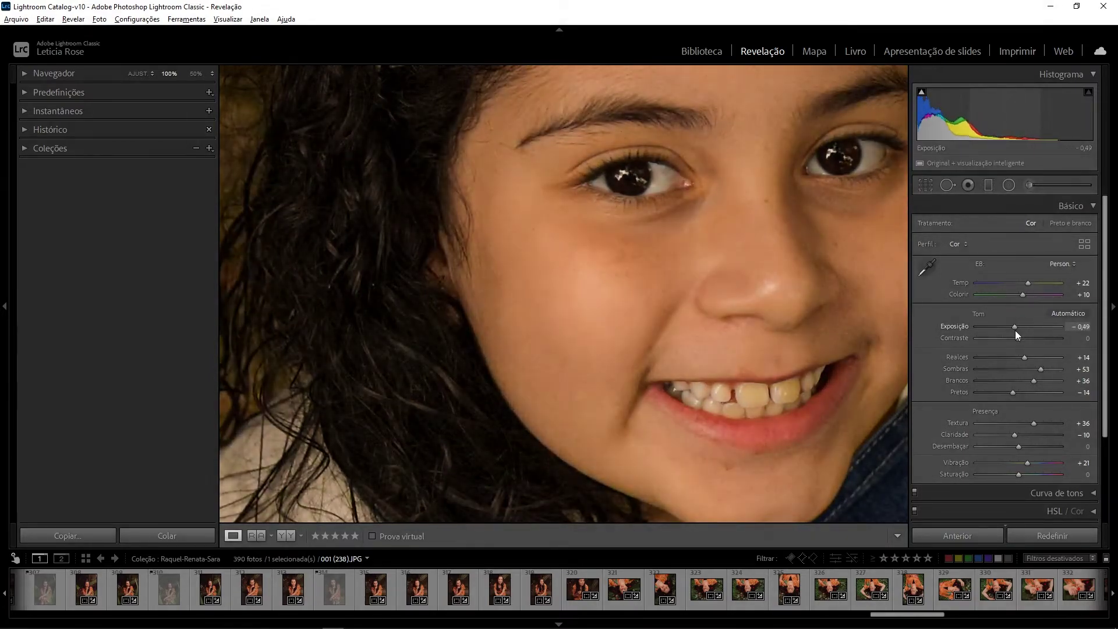
click(537, 386)
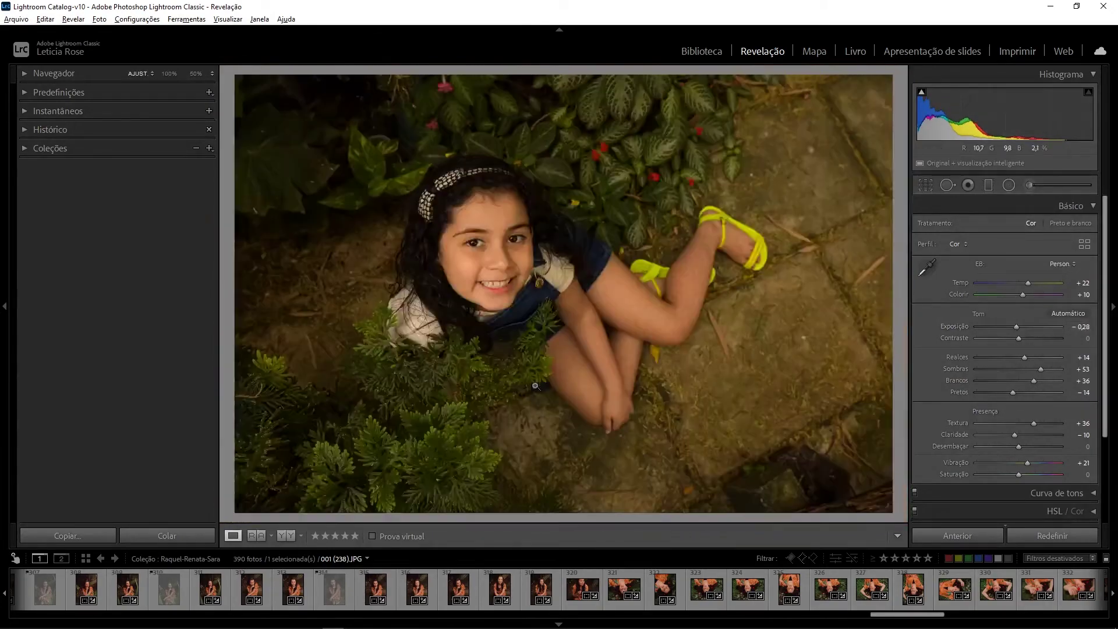
double_click(1018, 326)
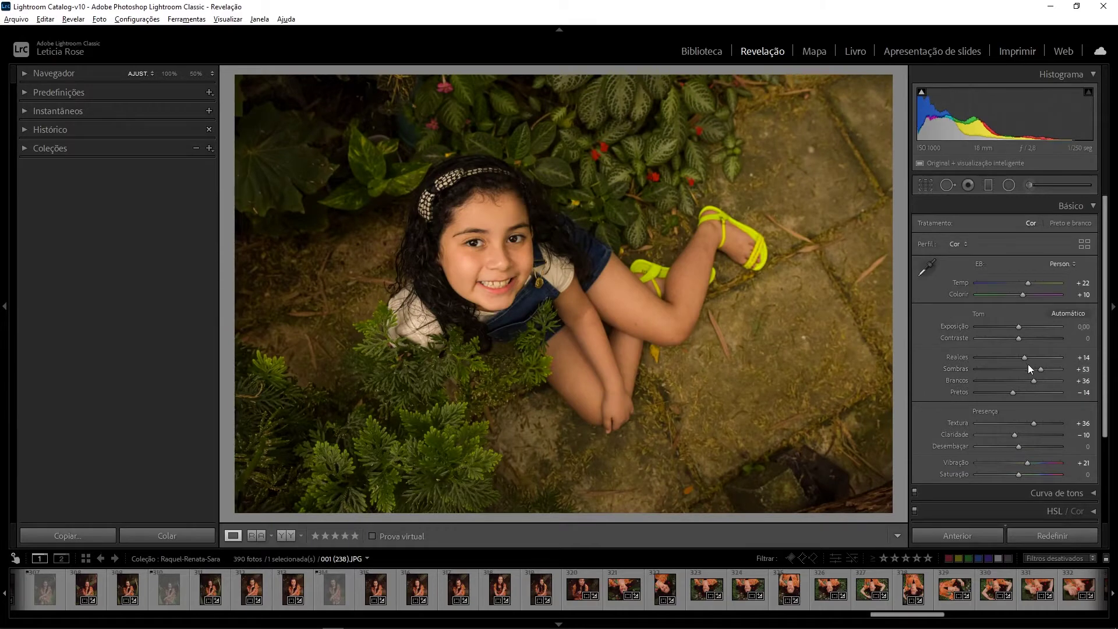
drag(1040, 368, 1032, 382)
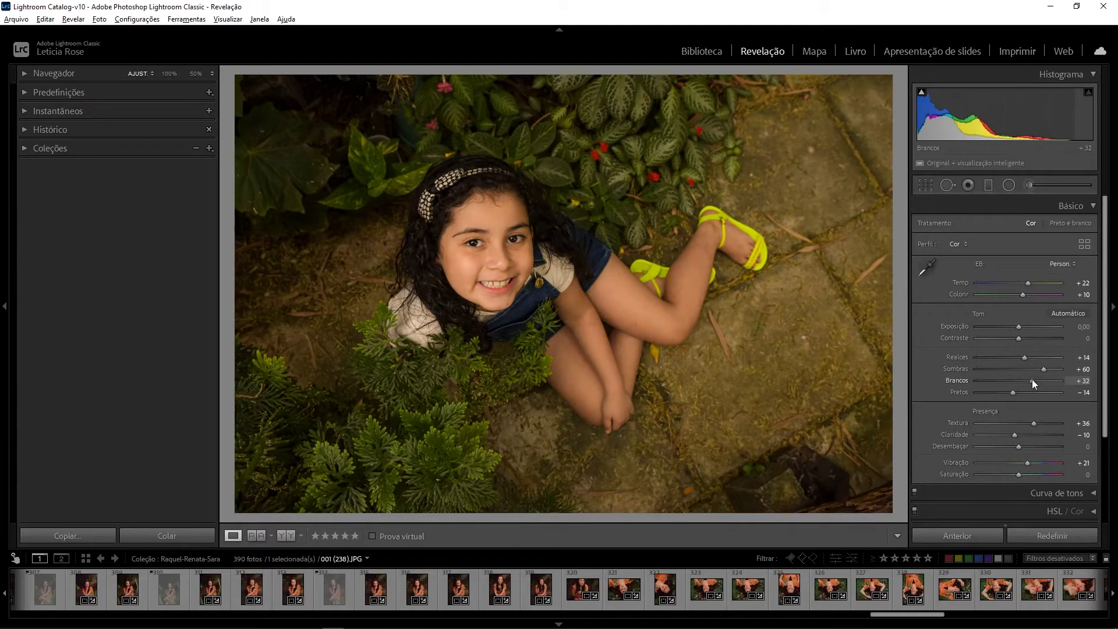
- Compare the face at 100% against the original and settle Sombras at +40
click(481, 254)
drag(507, 287, 707, 270)
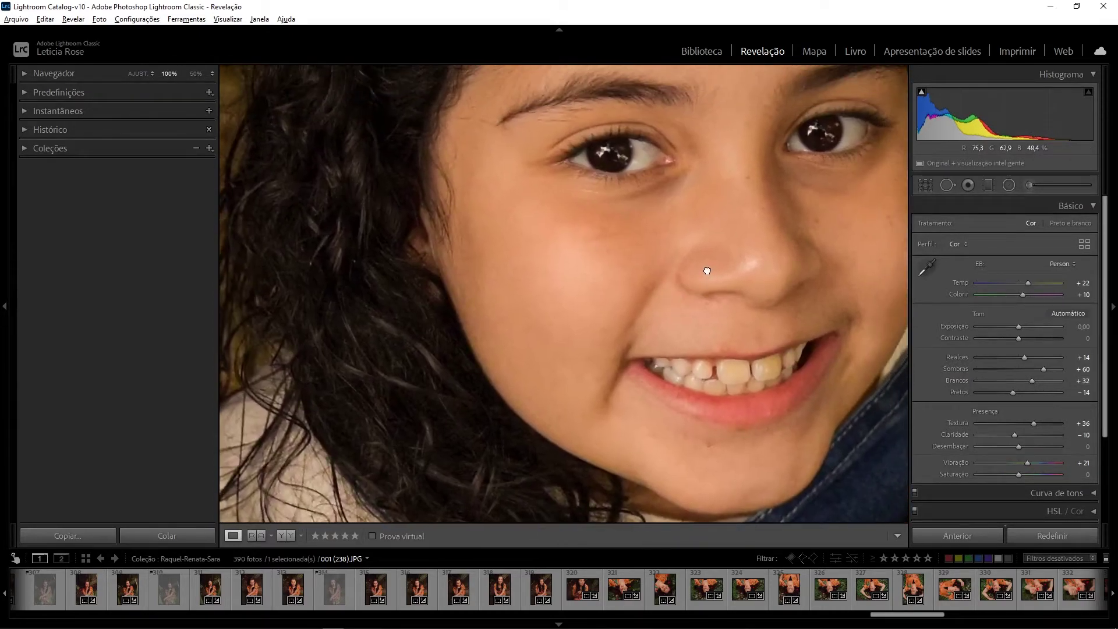
key(backslash)
key(backslash)
key(backslash)
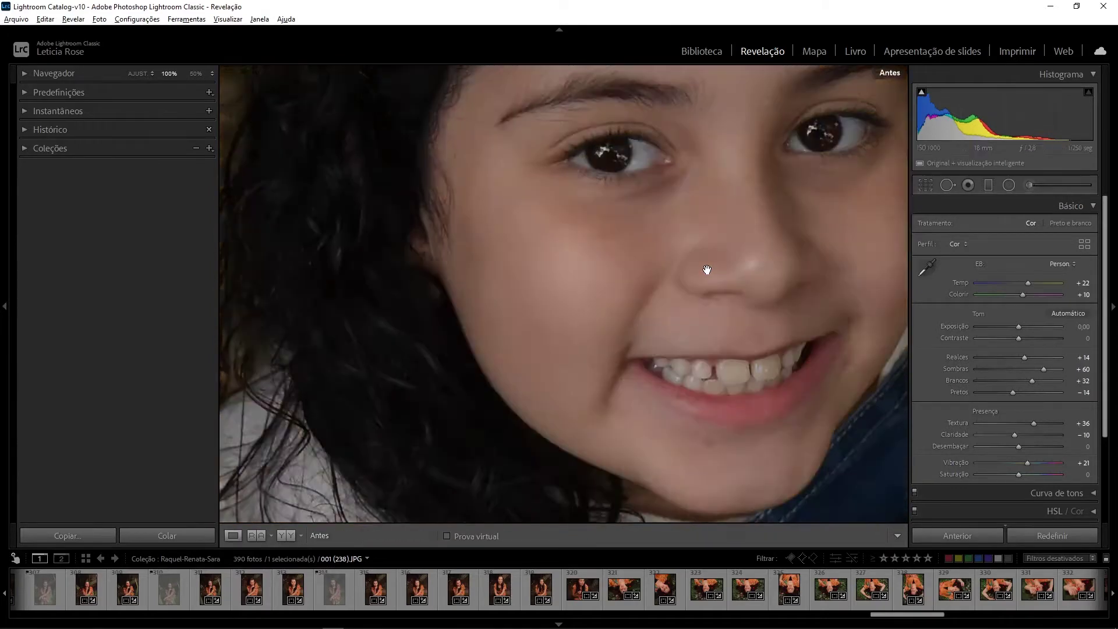
key(backslash)
key(backslash)
key(backslash)
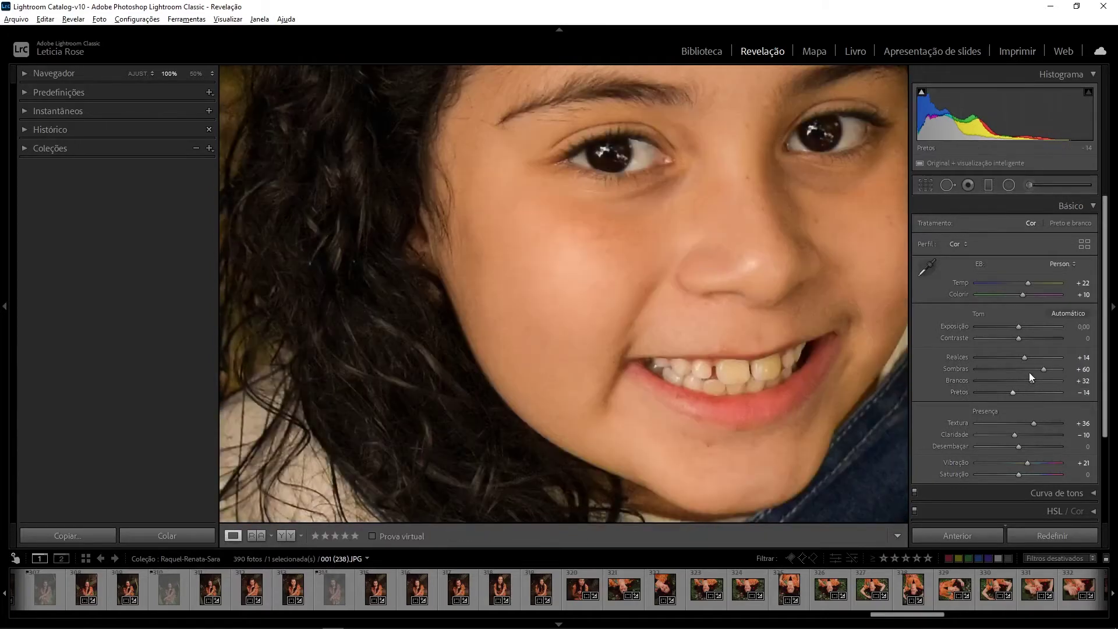
drag(1044, 369, 1035, 370)
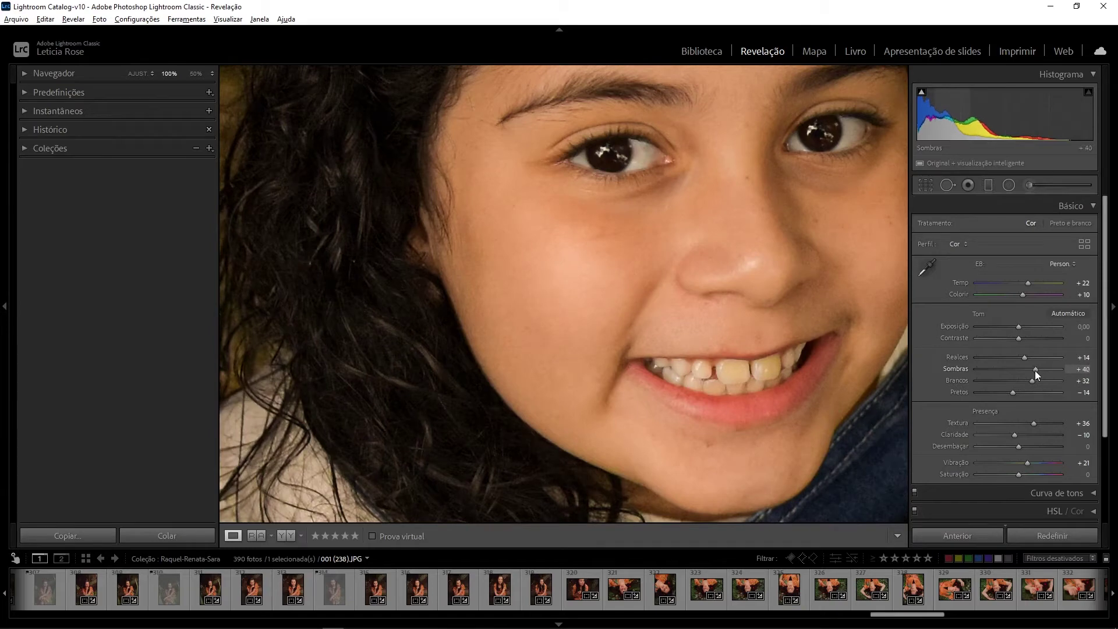
drag(755, 392, 766, 377)
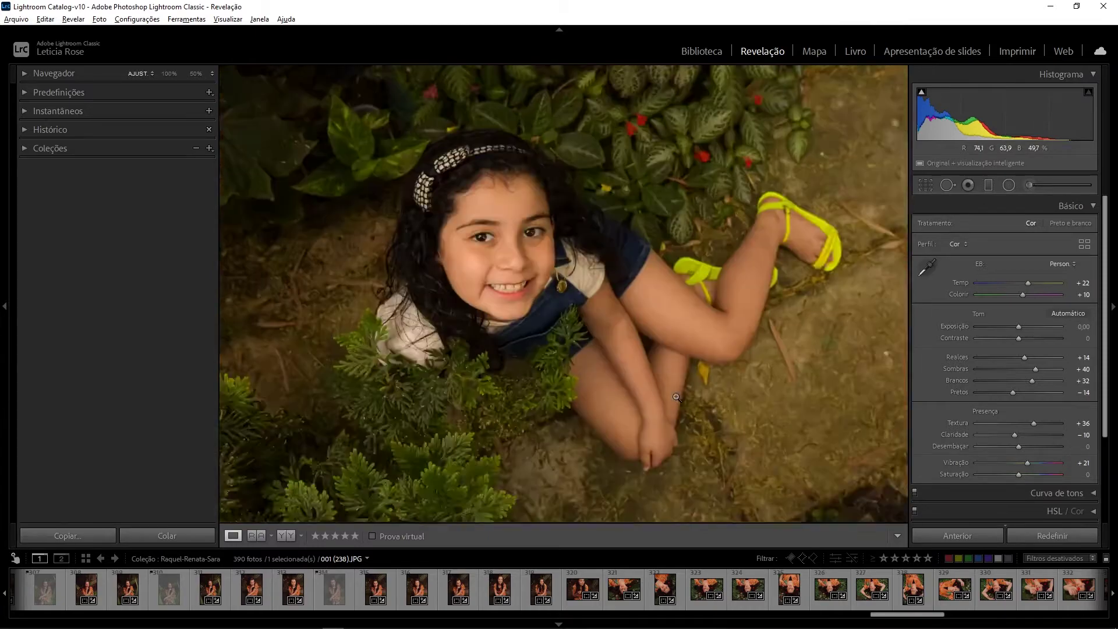
click(674, 398)
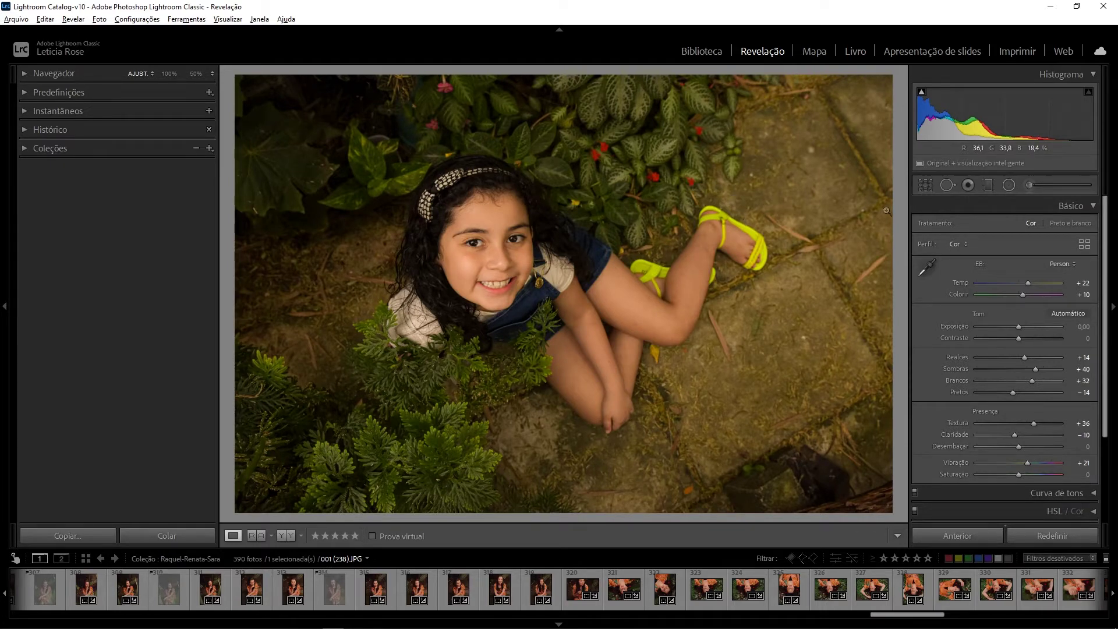
- Start a new graduated filter mask
click(987, 186)
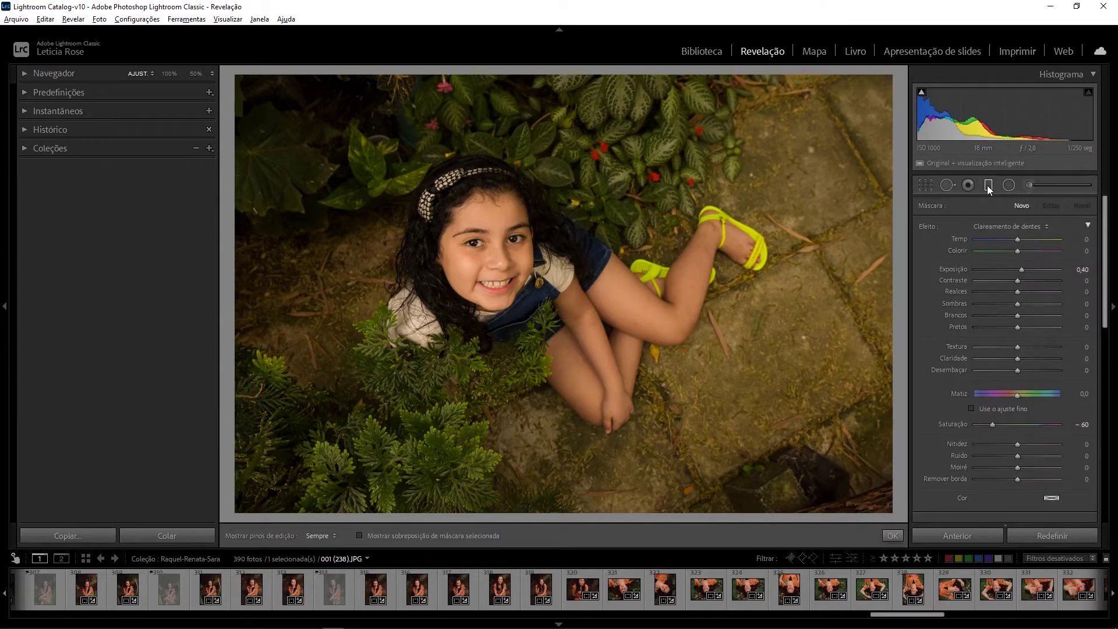
- Reset the Efeito preset so every local slider reads zero, with the Graduated Filter (M) active
click(1001, 226)
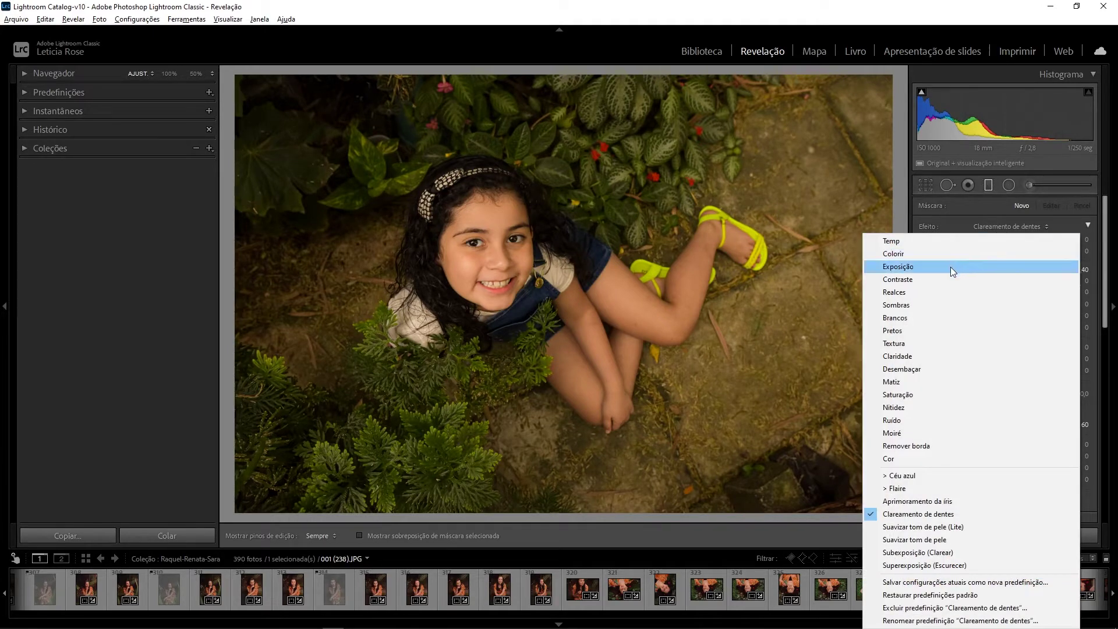
click(950, 266)
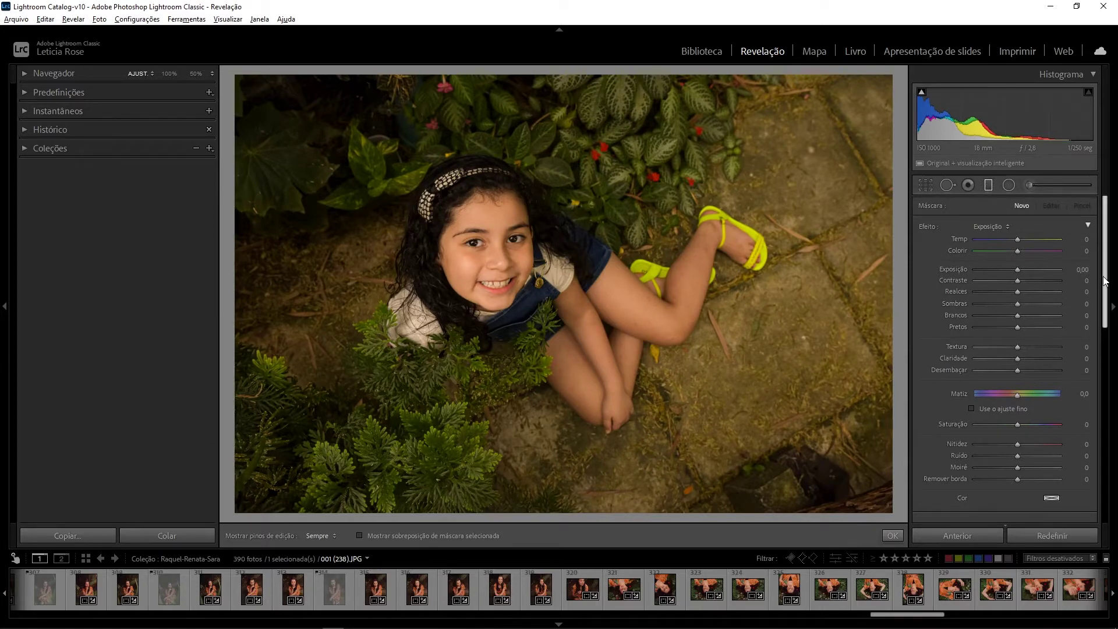
drag(1105, 281, 1114, 427)
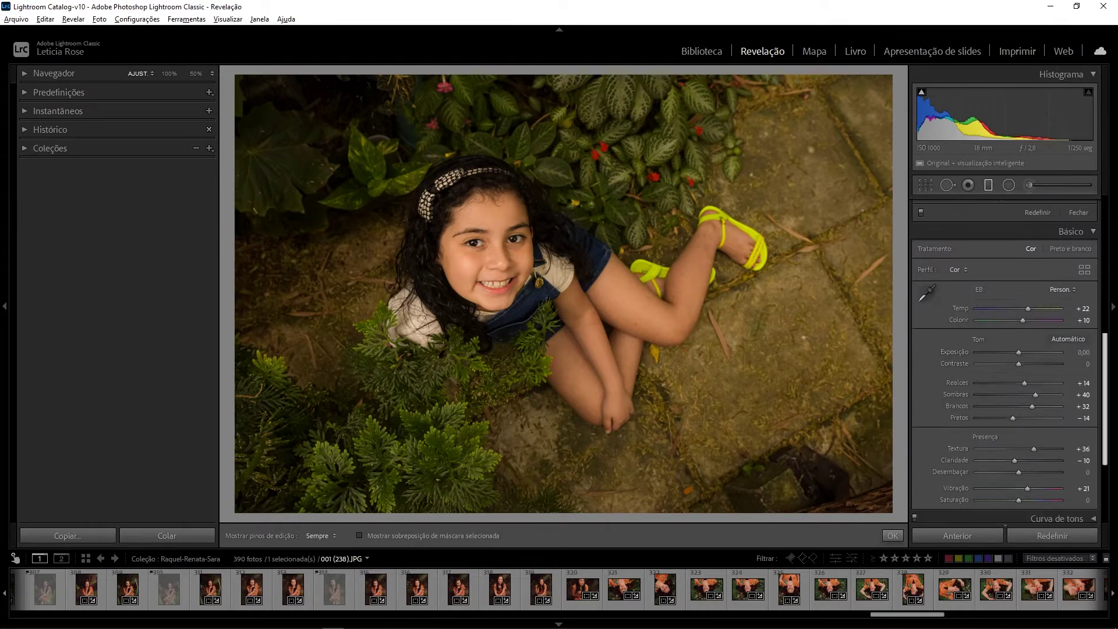
key(m)
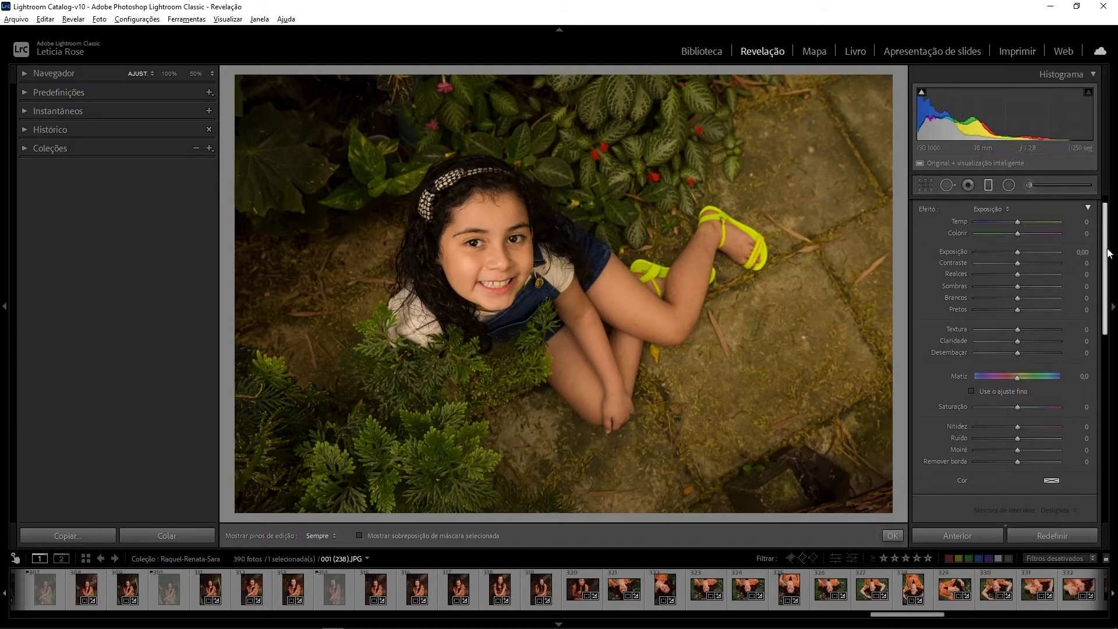
scroll(1108, 250, up, 1)
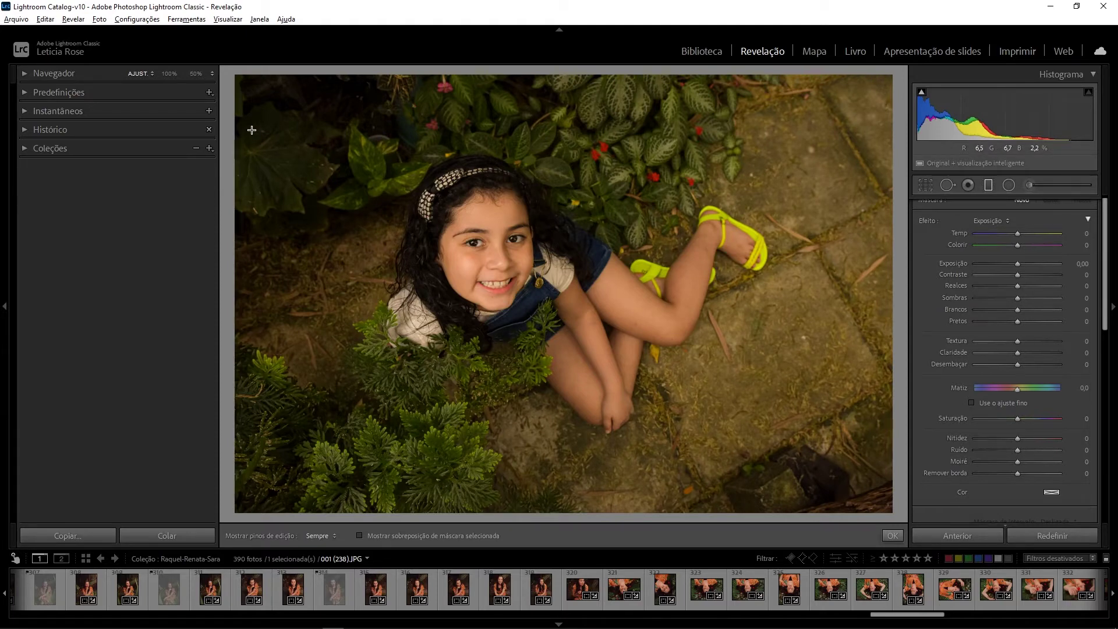
- Draw a diagonal gradient over the top-left foliage, check its mask, and nudge it toward the girl
mouse_move(252, 130)
mouse_down()
mouse_move(346, 181)
mouse_move(399, 233)
mouse_move(358, 212)
mouse_move(427, 262)
mouse_up()
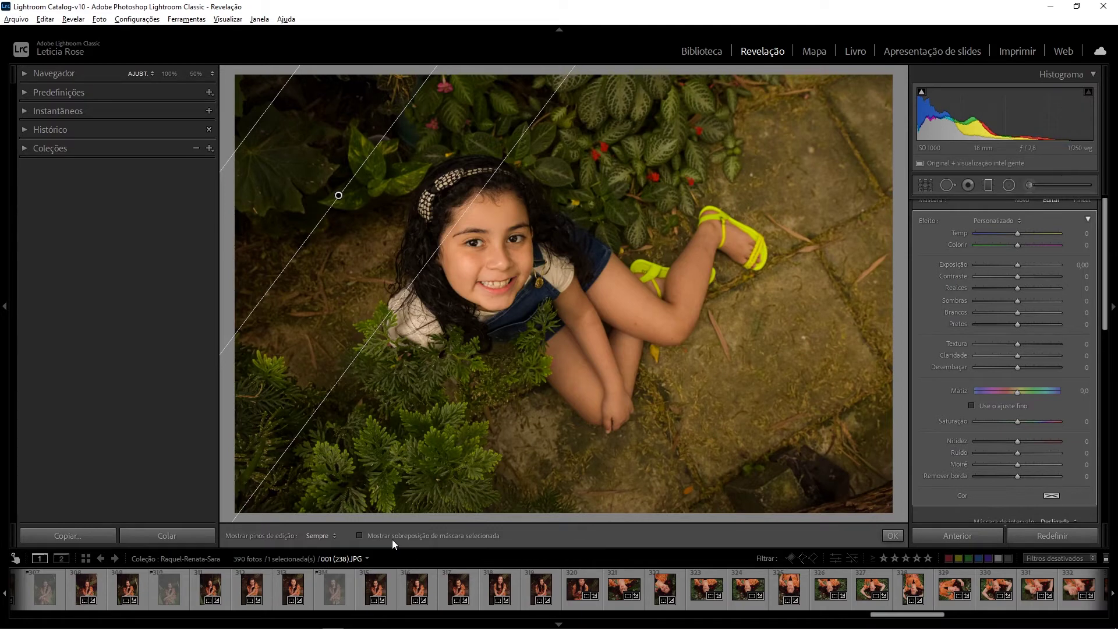
click(359, 536)
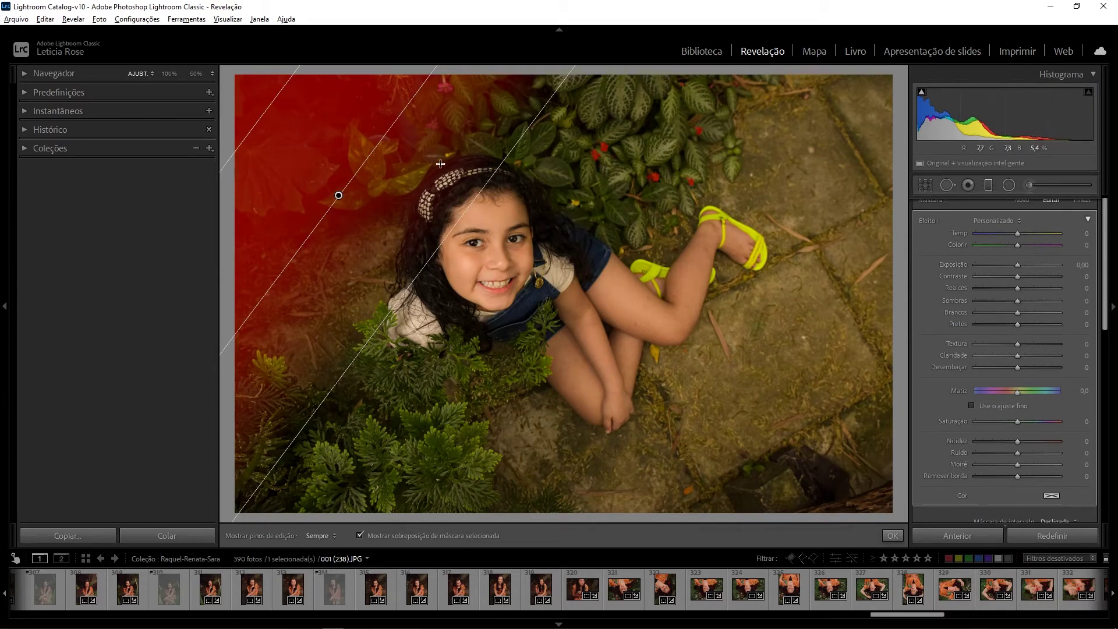
drag(405, 283, 420, 290)
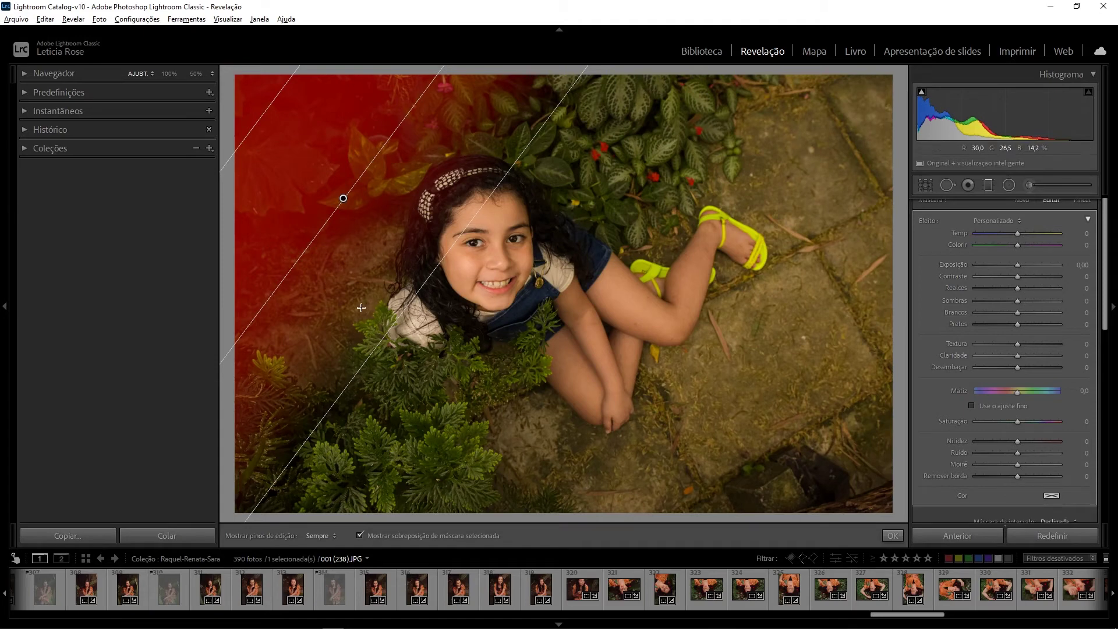
- Hide the mask overlay and give the filter Desembaçar −72, Temp 56 and Exposição 0,50
click(360, 535)
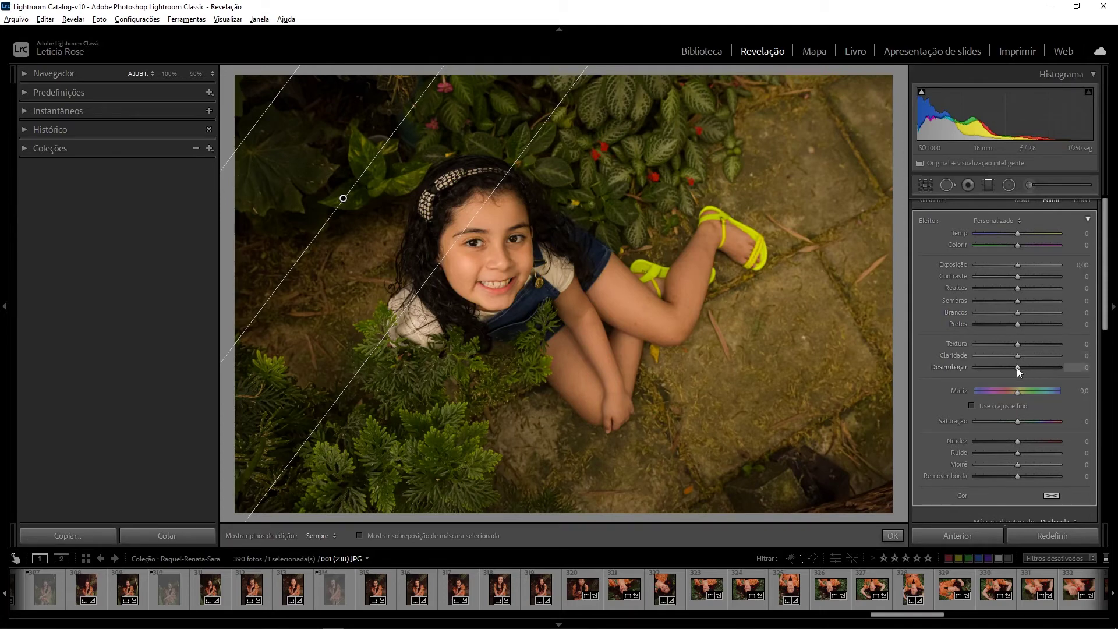
mouse_move(1016, 366)
mouse_down()
mouse_move(970, 362)
mouse_move(1007, 369)
mouse_move(987, 369)
mouse_up()
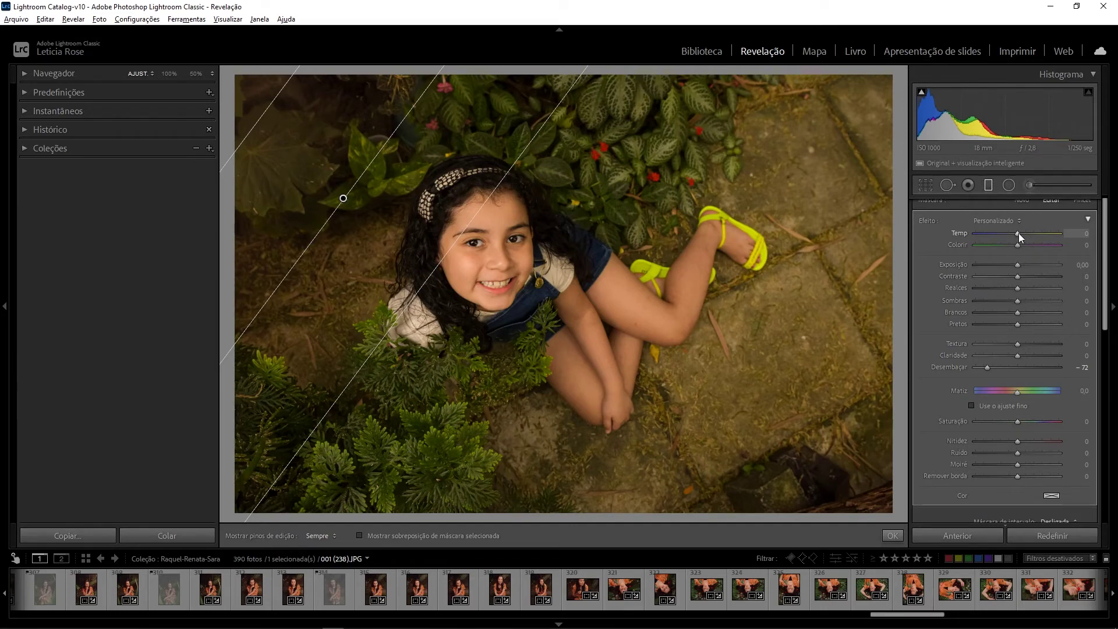
mouse_move(1019, 233)
mouse_down()
mouse_move(1053, 227)
mouse_move(1040, 233)
mouse_up()
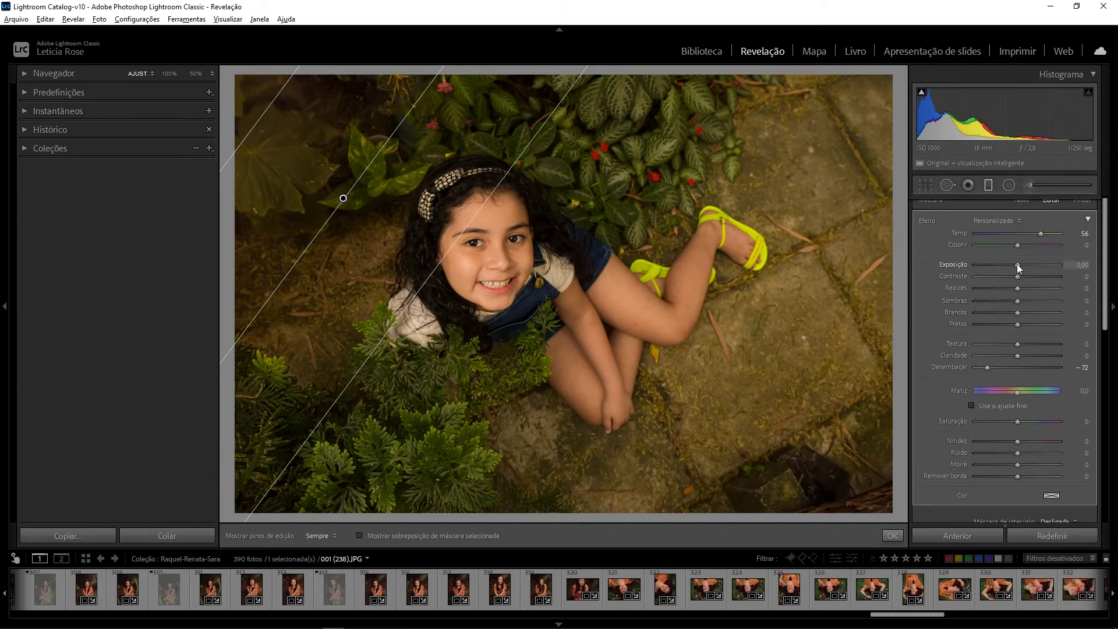
drag(1018, 269, 1021, 264)
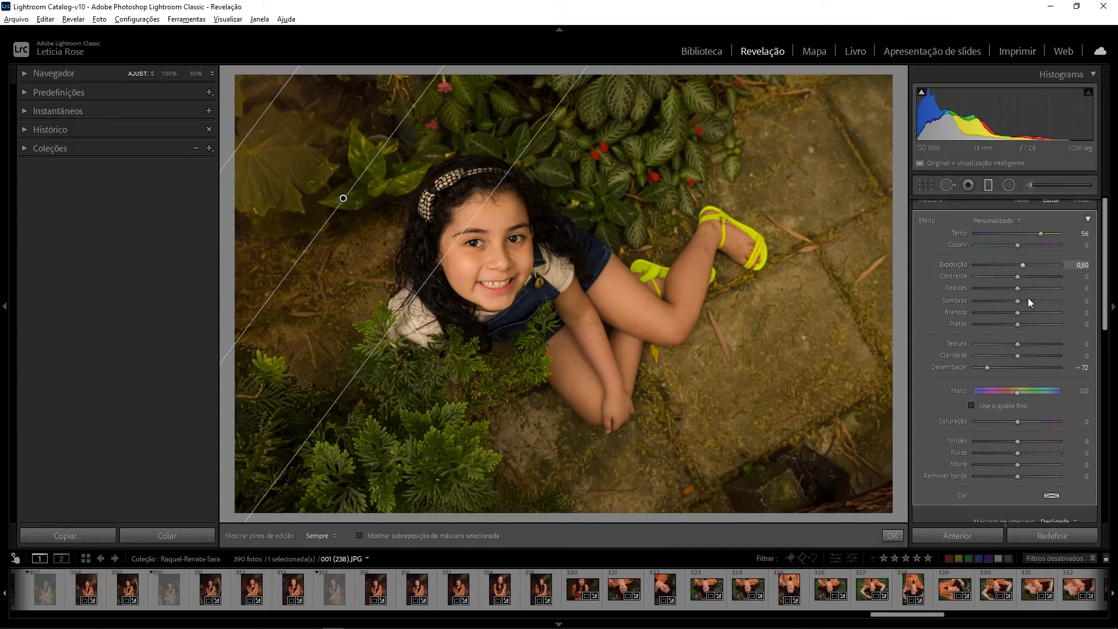
scroll(1059, 408, down, 3)
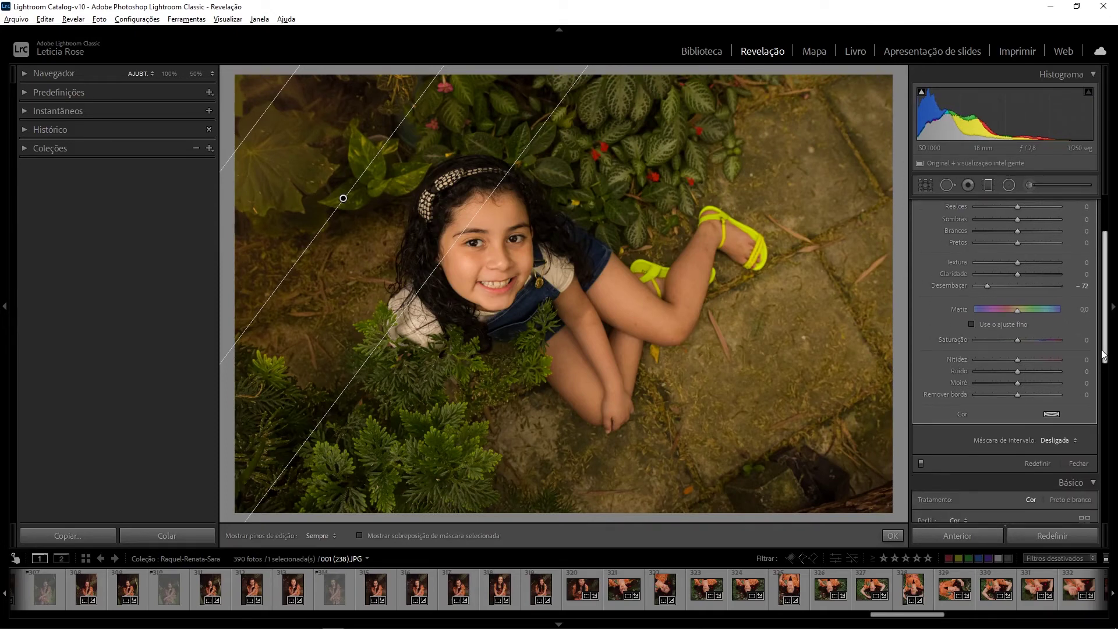
scroll(1092, 306, up, 3)
scroll(1088, 327, down, 1)
scroll(1083, 349, down, 1)
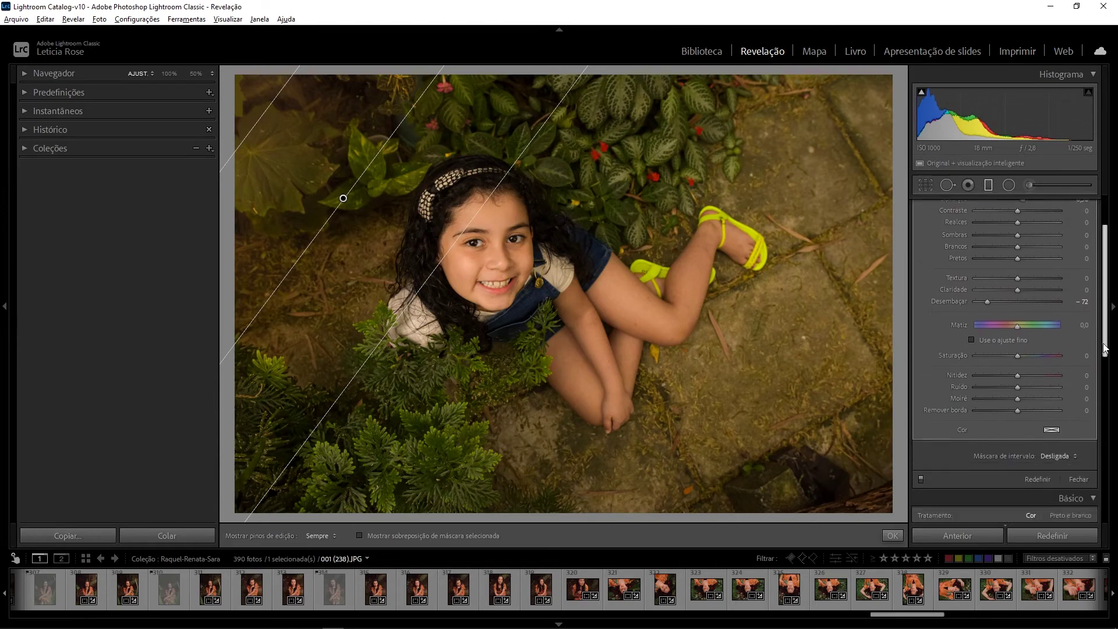
scroll(1077, 372, down, 1)
scroll(1068, 395, down, 1)
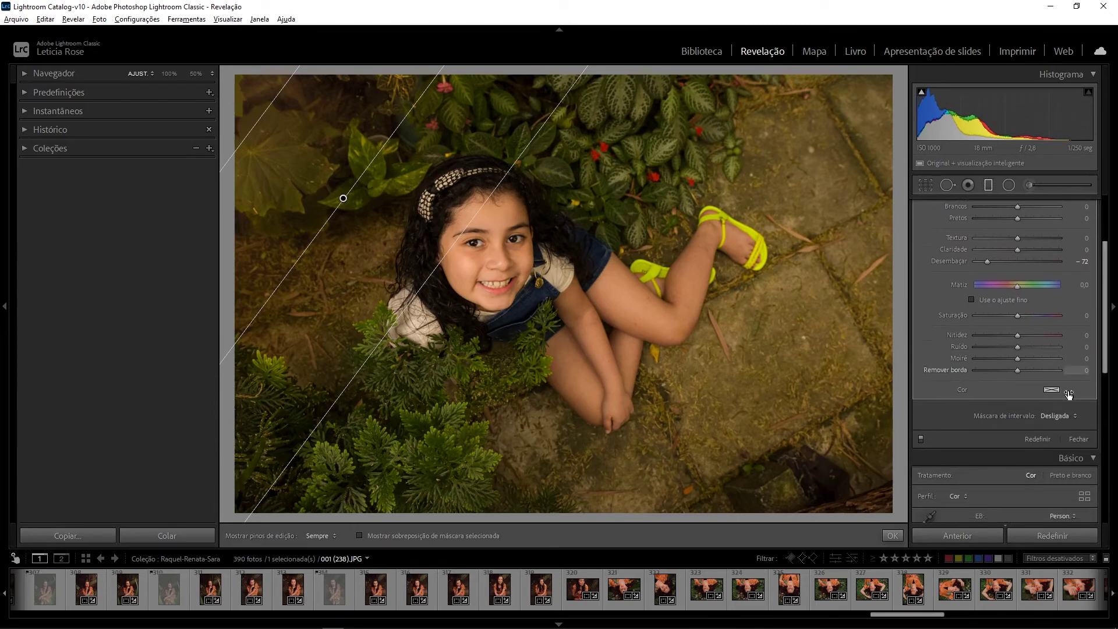
click(921, 438)
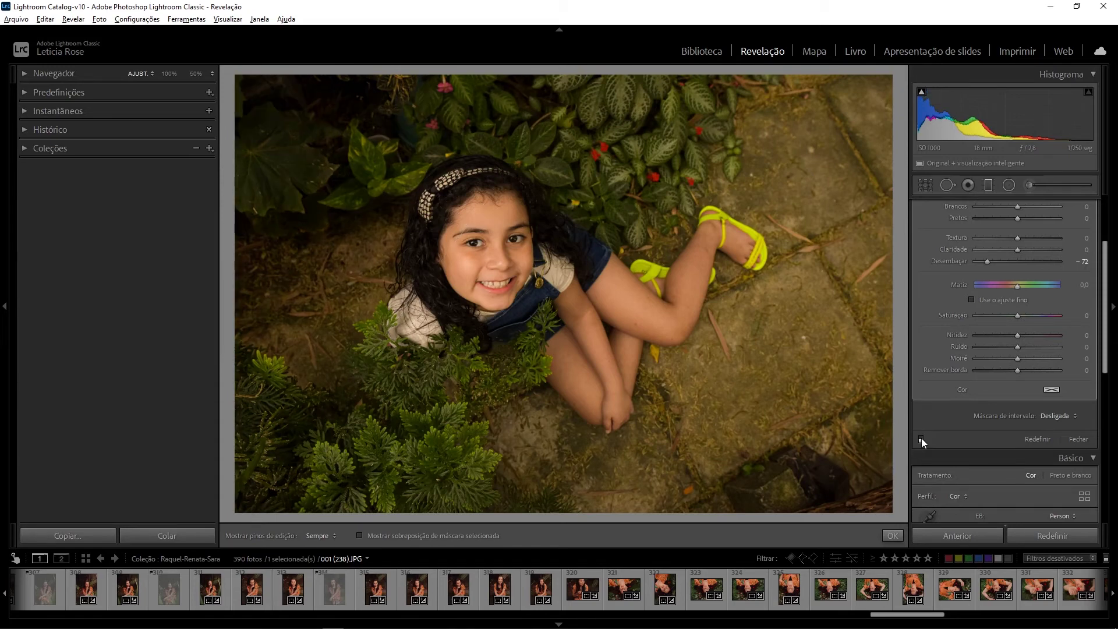
click(921, 438)
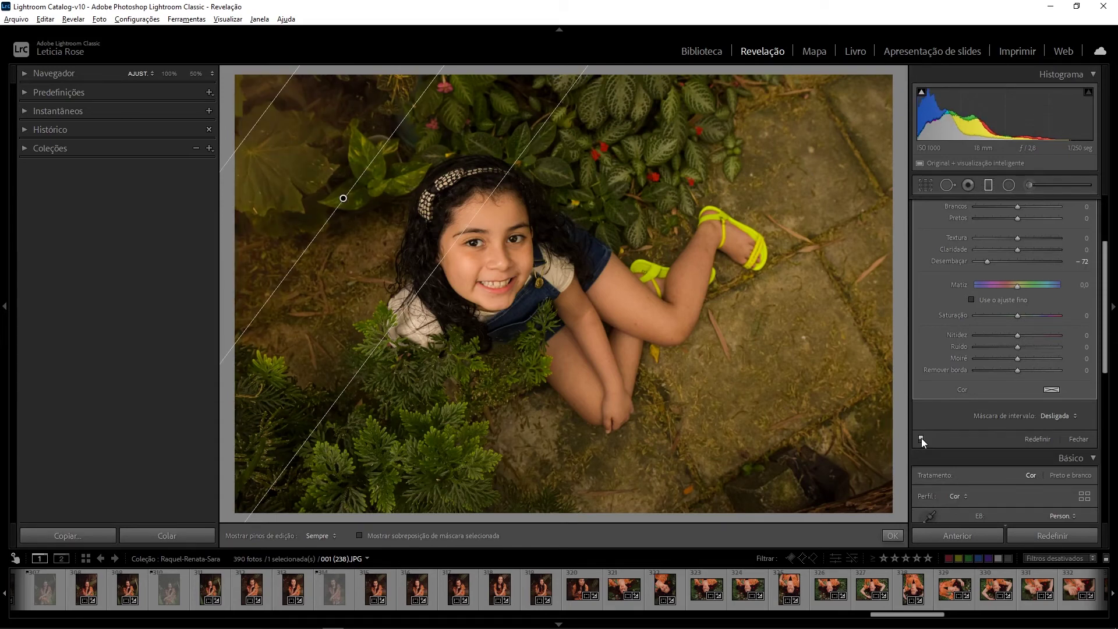
click(922, 438)
click(921, 438)
click(921, 438)
- Close the graduated filter and toggle the Antes view with backslash to compare against the original
click(1078, 439)
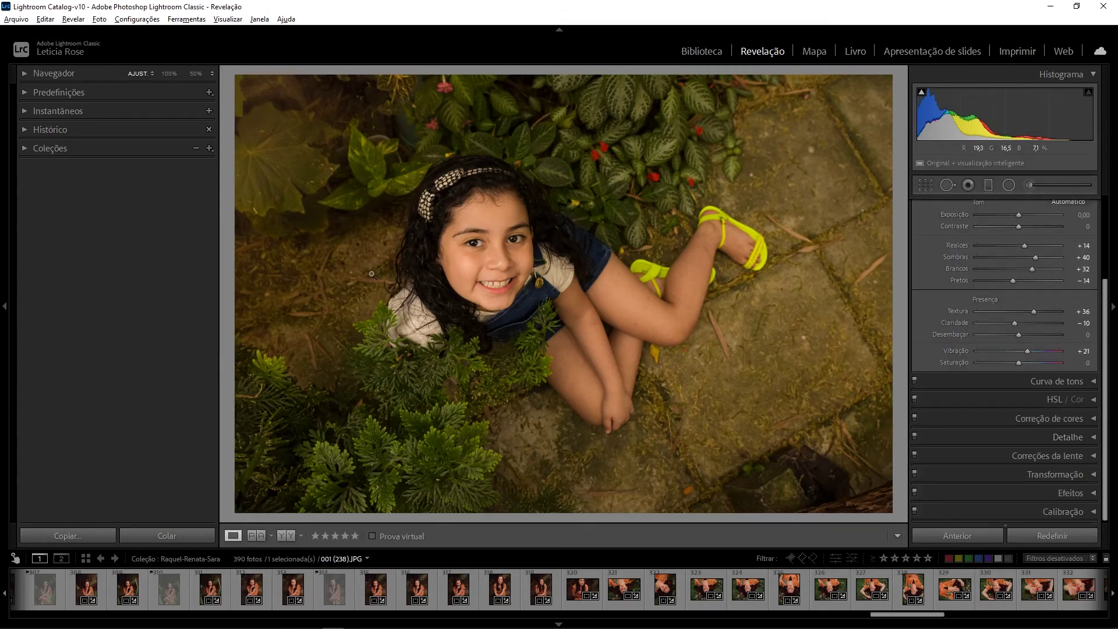
scroll(1089, 343, up, 3)
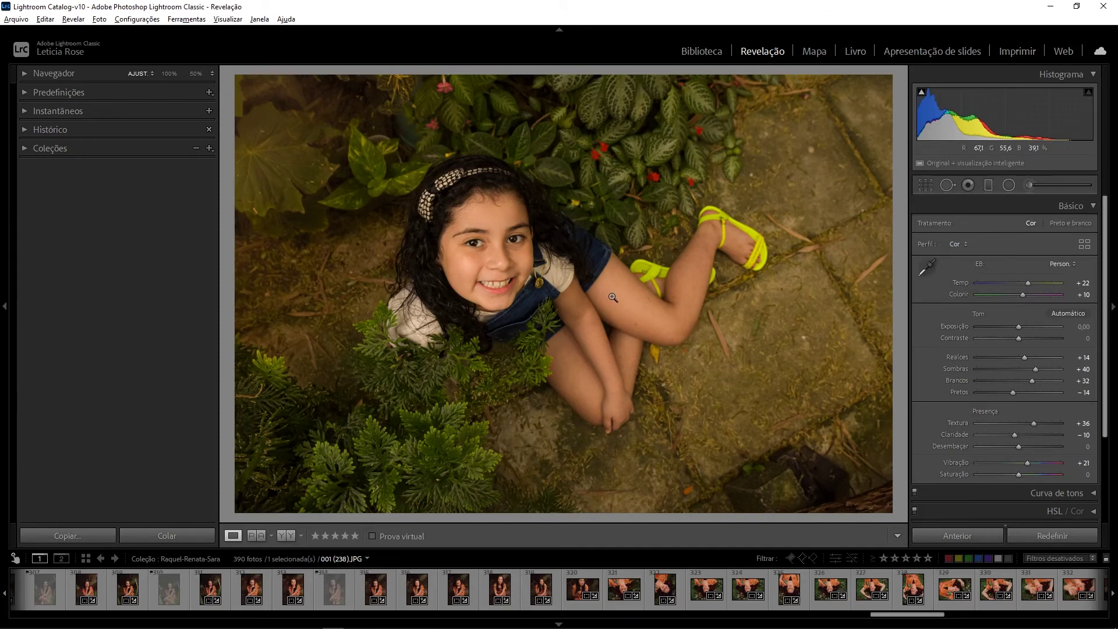
key(backslash)
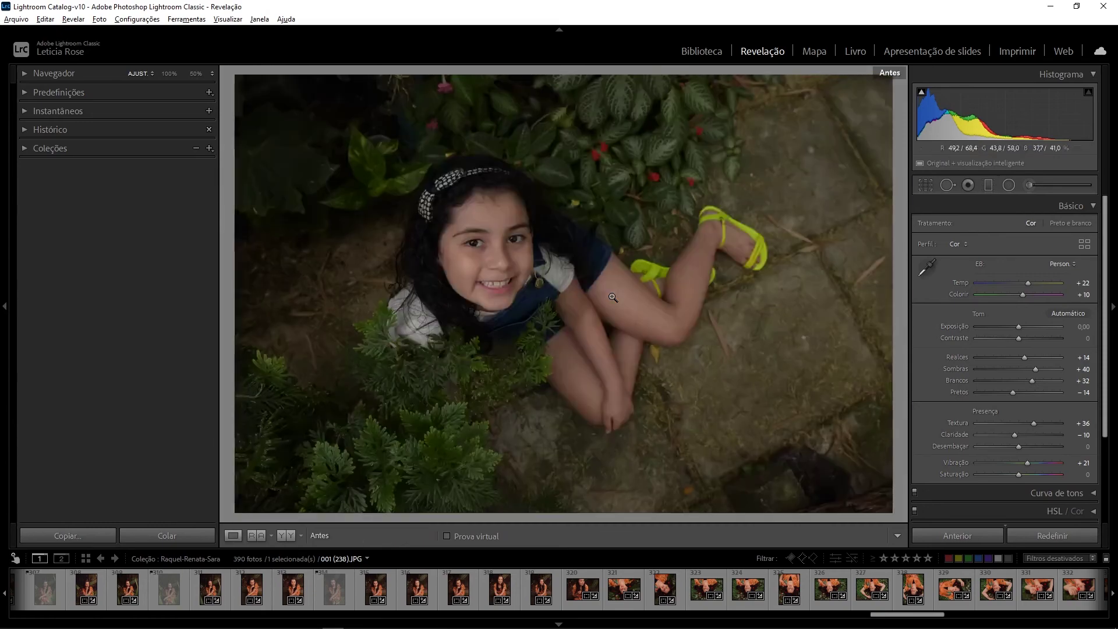
key(backslash)
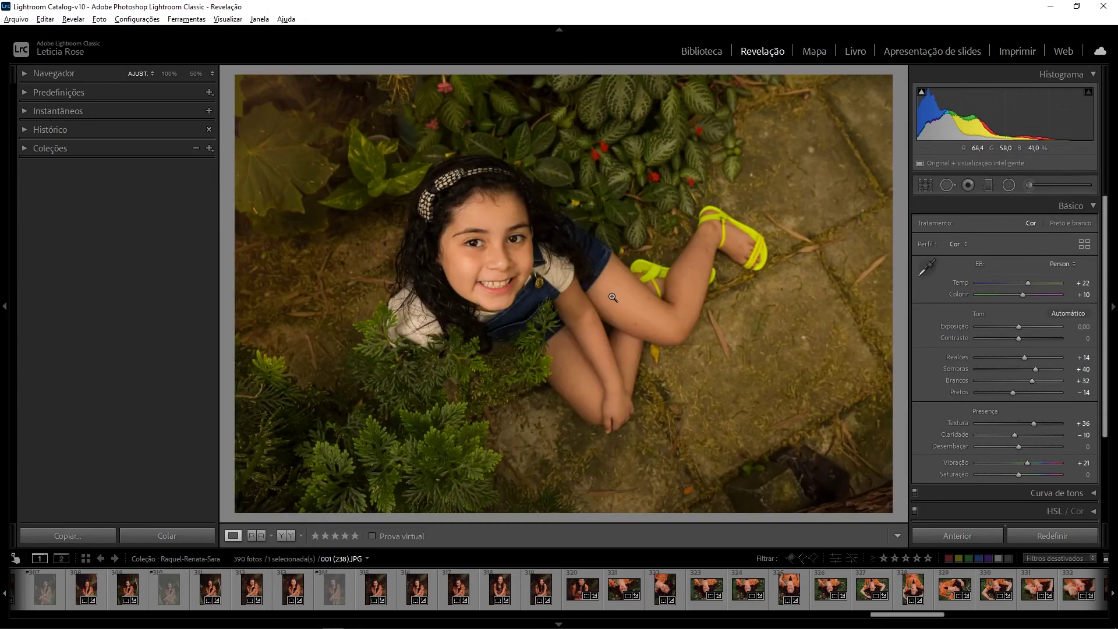
key(backslash)
key(backslash)
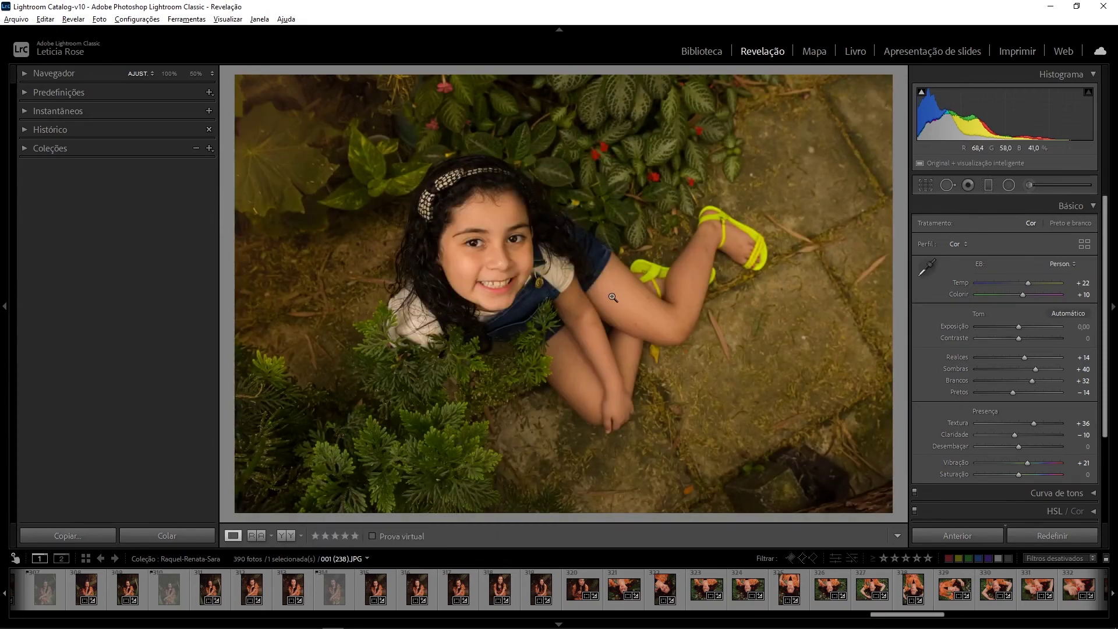